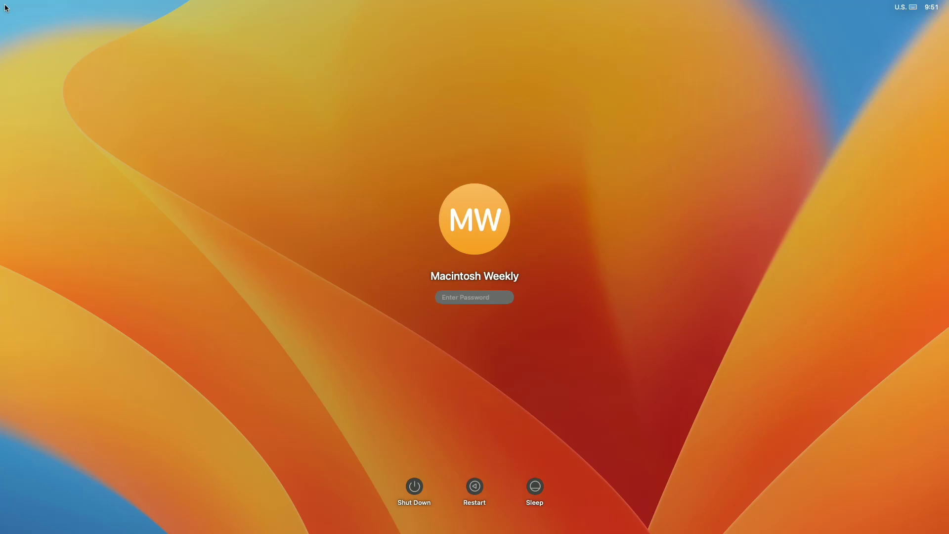
Enter the account password in the Enter Password field to log in
{"action": "type", "text": "••••"}
{"action": "key", "text": "Return"}
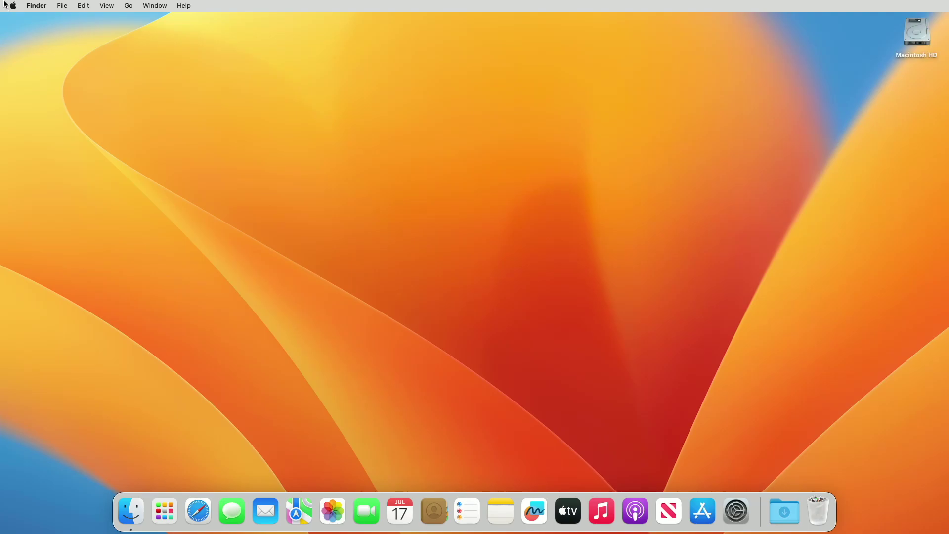
{"action": "left_click", "coordinate": [12, 7]}
{"action": "left_click", "coordinate": [25, 21]}
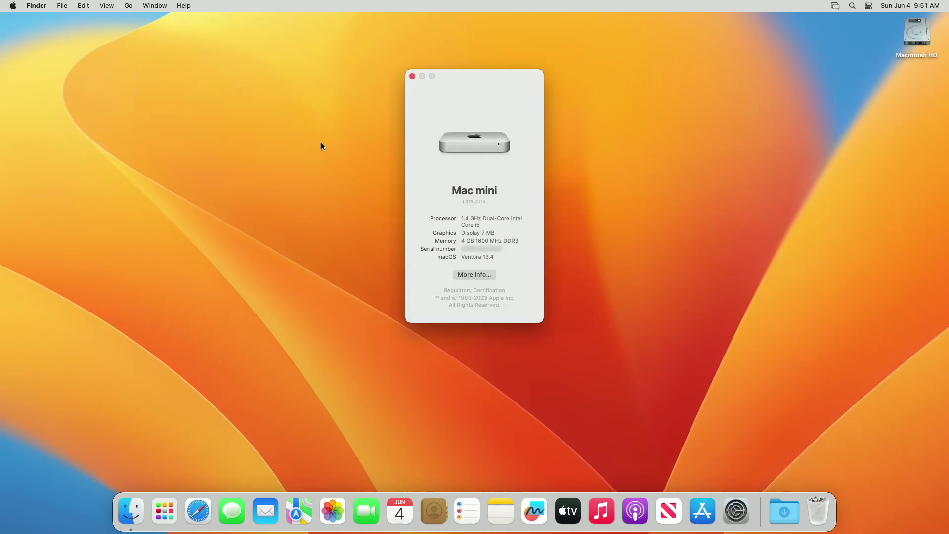
{"action": "left_click", "coordinate": [412, 77]}
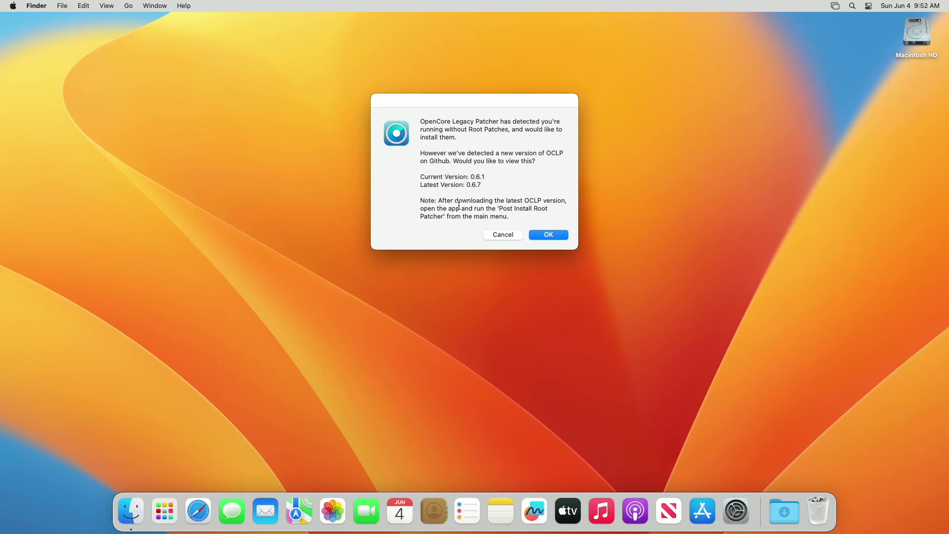
Accept the update alert (current 0.6.1, latest 0.6.7) to view the 0.6.7 release
{"action": "left_click", "coordinate": [538, 235]}
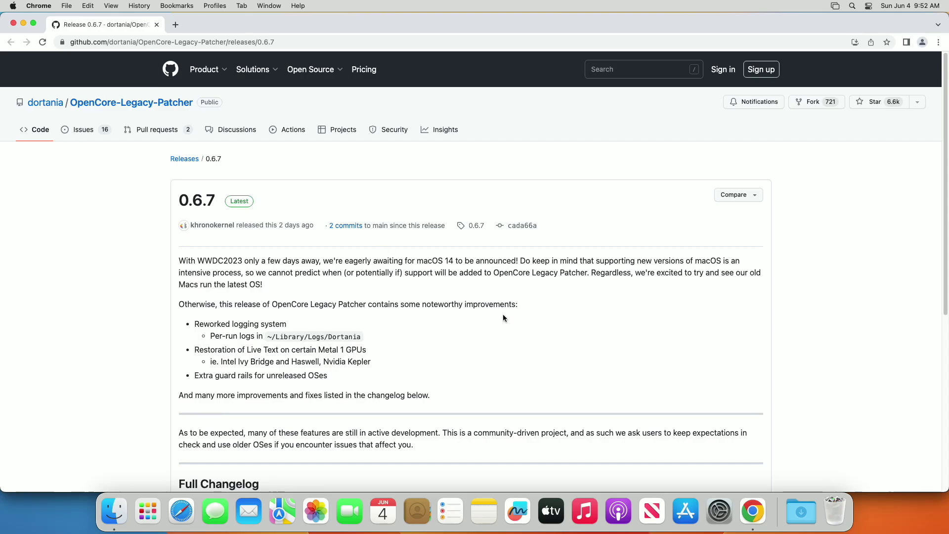
Expand the 0.6.7 changelog and download OpenCore-Patcher-GUI.app.zip from the release assets
{"action": "scroll", "coordinate": [445, 317], "scroll_direction": "down", "scroll_amount": 5}
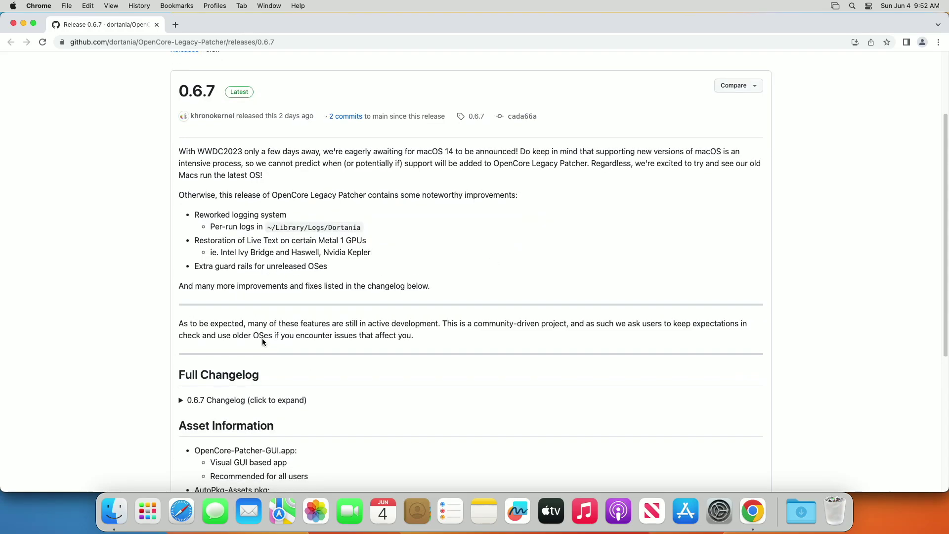
{"action": "scroll", "coordinate": [298, 348], "scroll_direction": "down", "scroll_amount": 2}
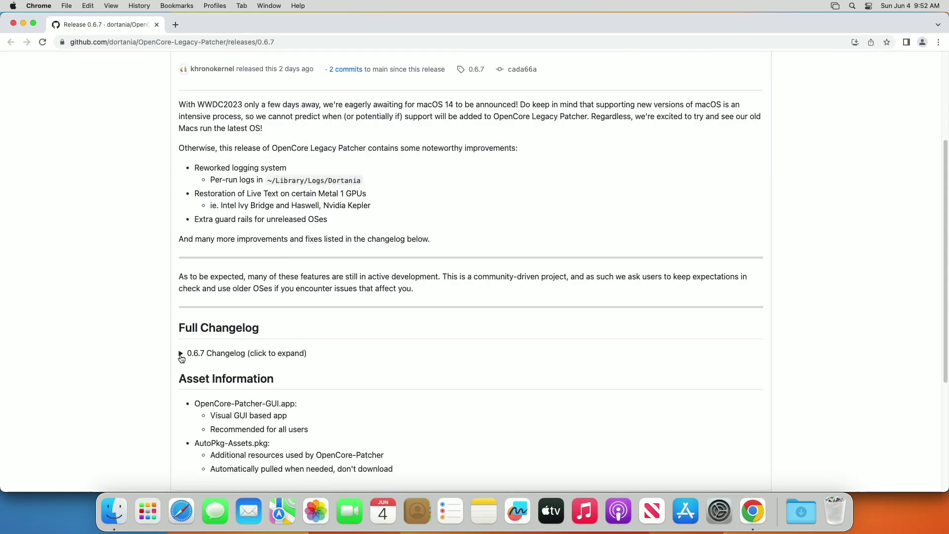
{"action": "left_click", "coordinate": [181, 354]}
{"action": "scroll", "coordinate": [215, 358], "scroll_direction": "down", "scroll_amount": 12}
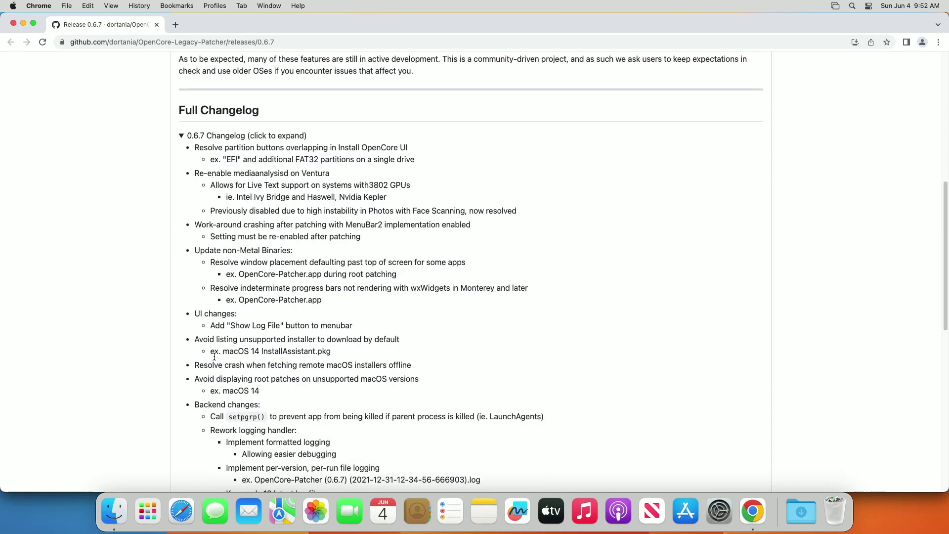
{"action": "scroll", "coordinate": [214, 358], "scroll_direction": "down", "scroll_amount": 12}
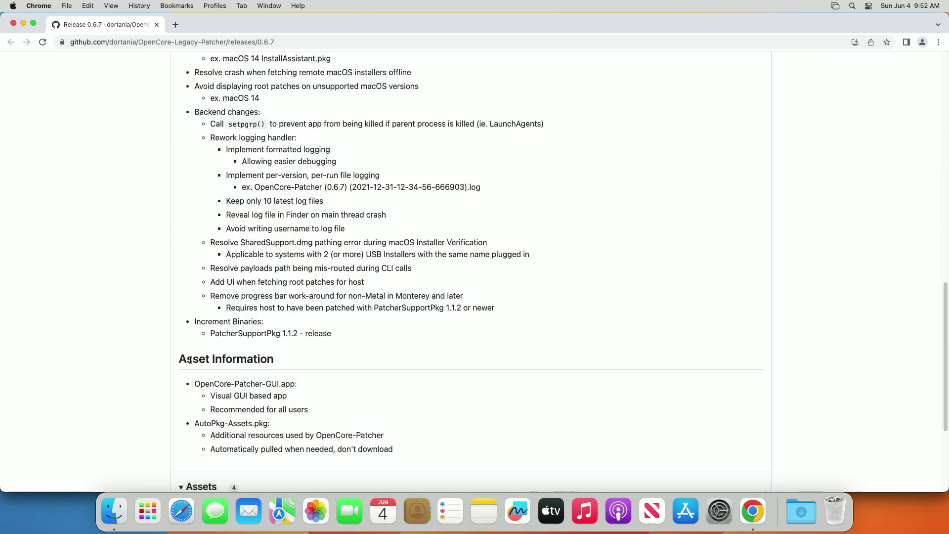
{"action": "scroll", "coordinate": [191, 363], "scroll_direction": "down", "scroll_amount": 5}
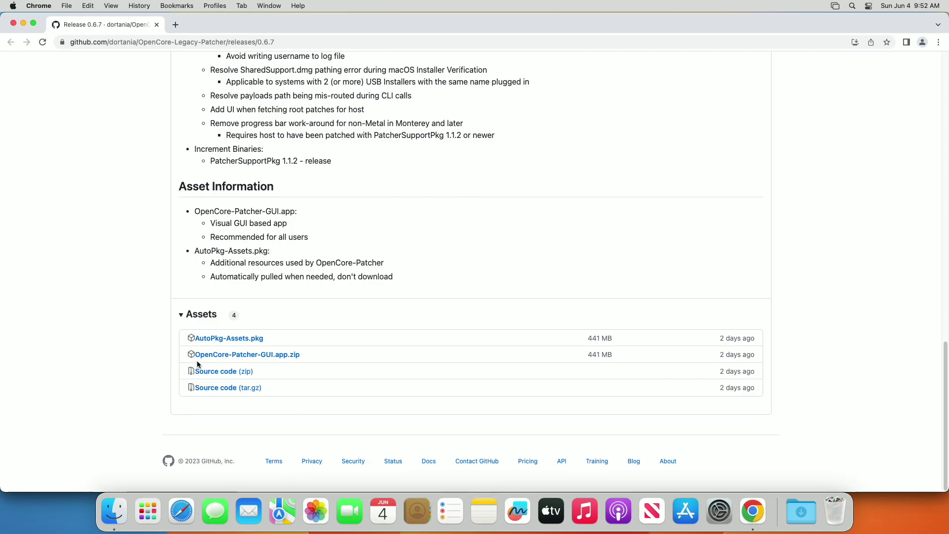
{"action": "left_click", "coordinate": [217, 355]}
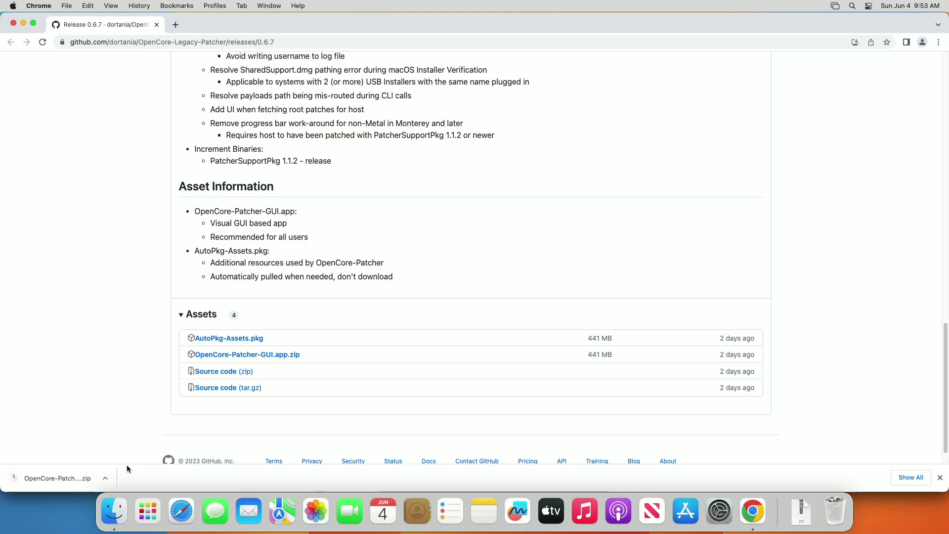
Quit Google Chrome and extract the downloaded patcher zip in the Downloads folder
{"action": "left_click", "coordinate": [37, 5]}
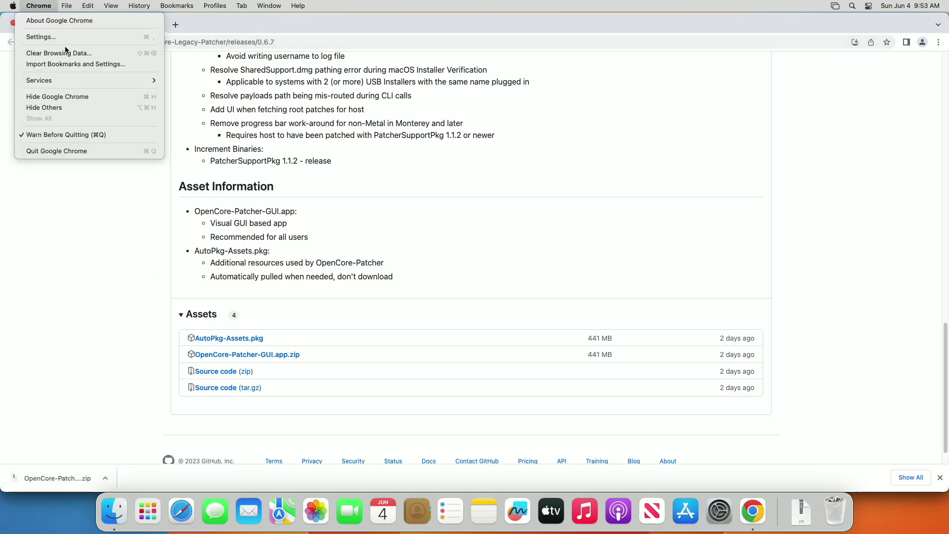
{"action": "left_click", "coordinate": [88, 147]}
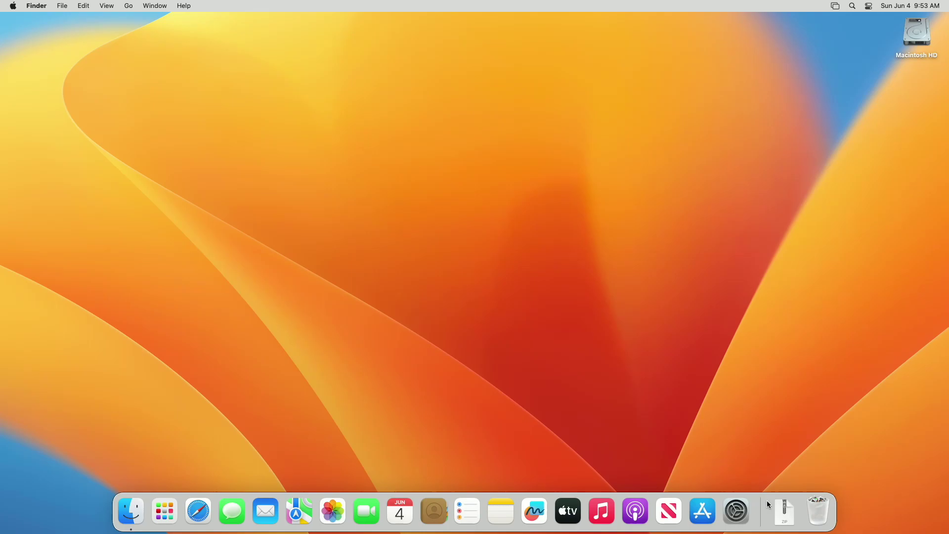
{"action": "left_click", "coordinate": [786, 511]}
{"action": "left_click", "coordinate": [777, 441]}
{"action": "double_click", "coordinate": [350, 130]}
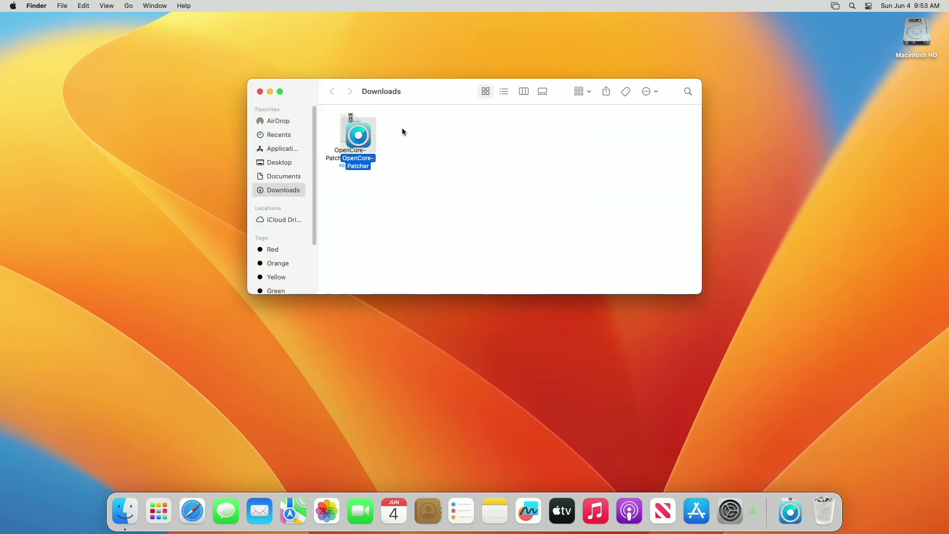
Tidy up the Downloads icons and launch the unzipped OpenCore-Patcher app, confirming Open
{"action": "right_click", "coordinate": [395, 133]}
{"action": "left_click", "coordinate": [430, 206]}
{"action": "right_click", "coordinate": [408, 135]}
{"action": "left_click", "coordinate": [448, 142]}
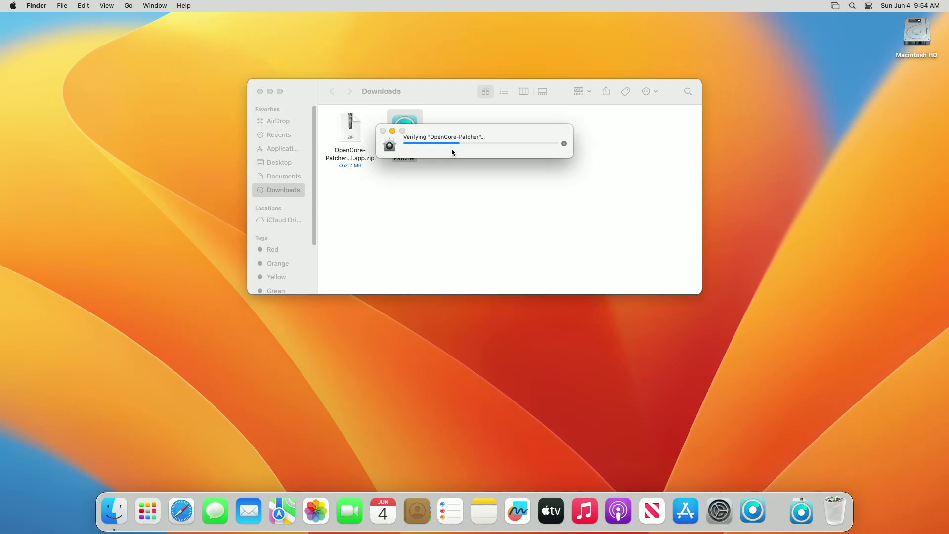
{"action": "left_click", "coordinate": [494, 211]}
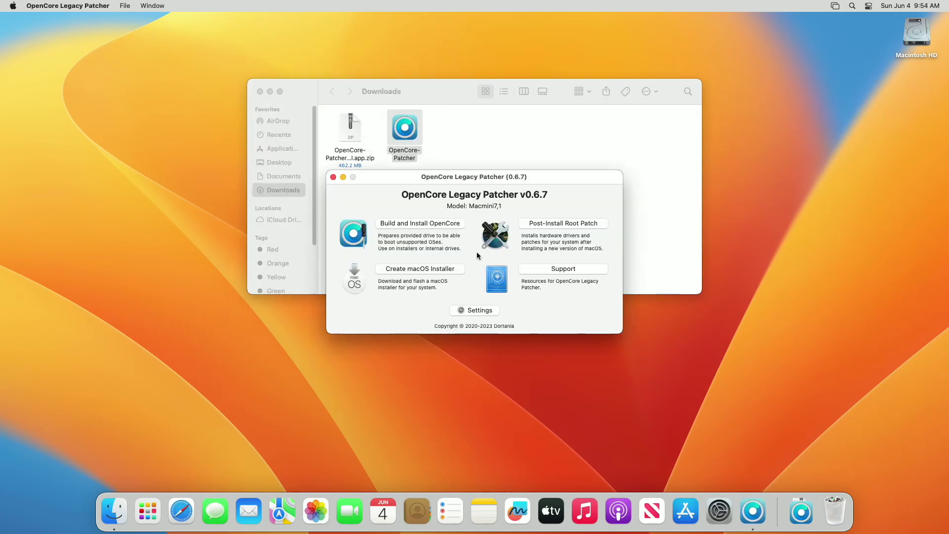
Build the OpenCore configuration and install it to the disk0s1 EFI partition with the admin password
{"action": "left_click", "coordinate": [450, 227]}
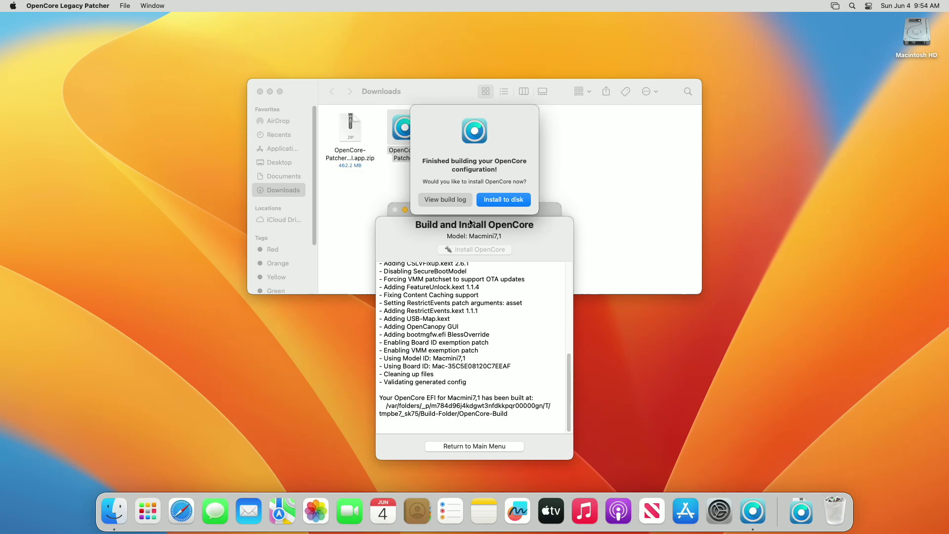
{"action": "left_click", "coordinate": [487, 204]}
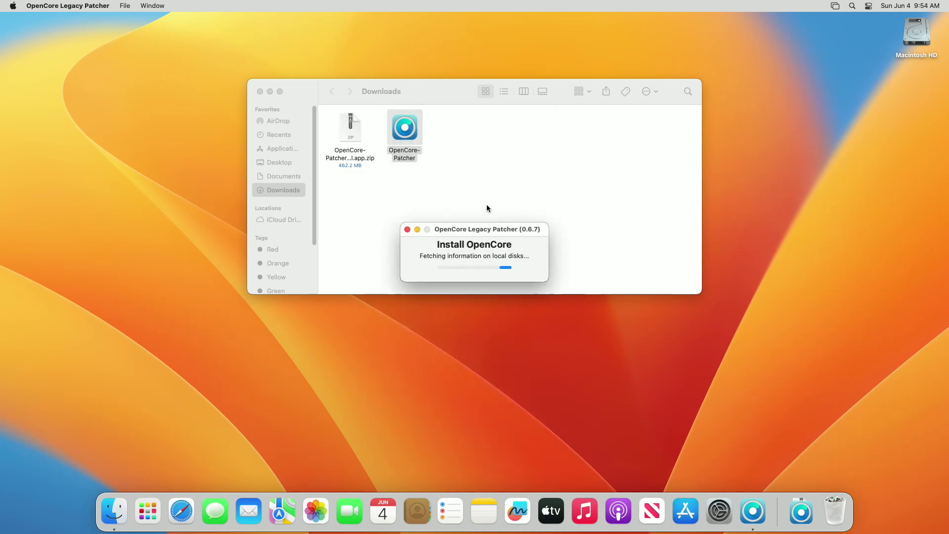
{"action": "left_click", "coordinate": [510, 285]}
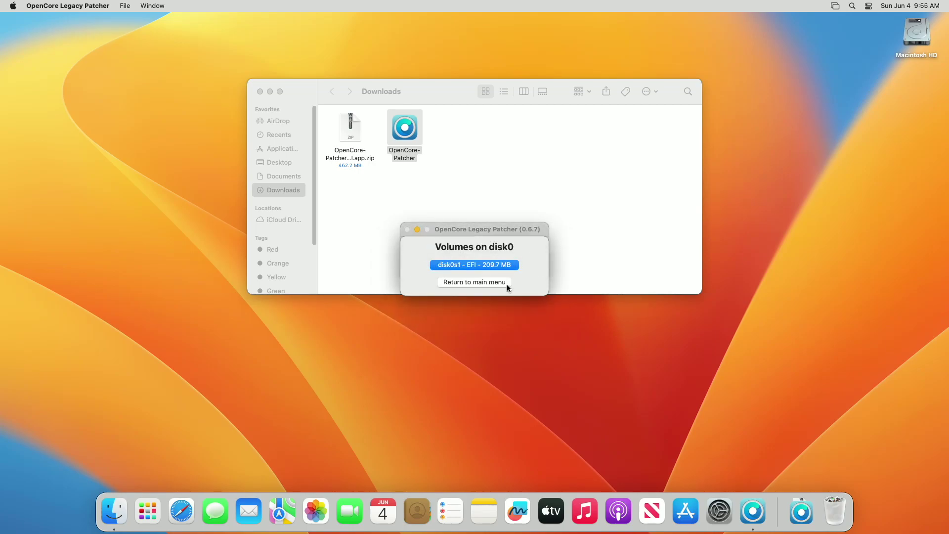
{"action": "left_click", "coordinate": [501, 266]}
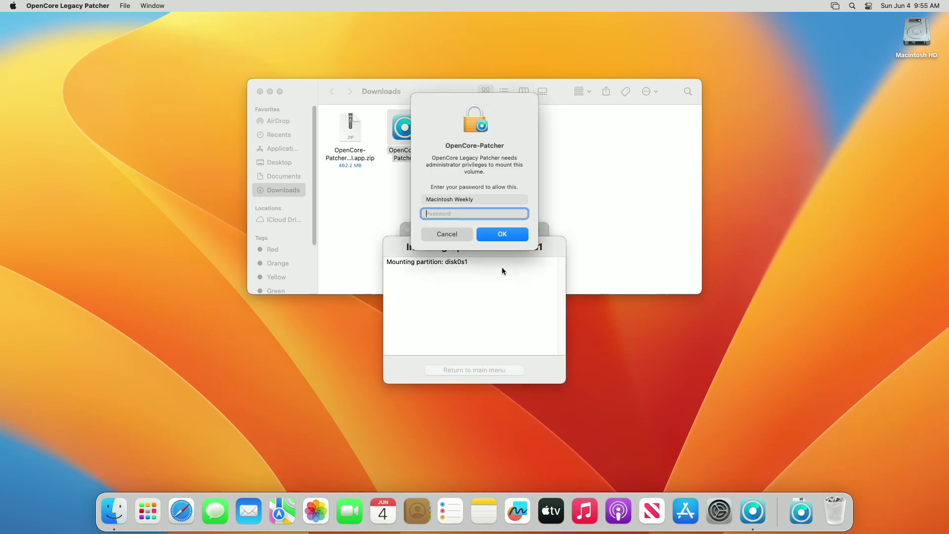
{"action": "type", "text": "•••••"}
{"action": "key", "text": "Return"}
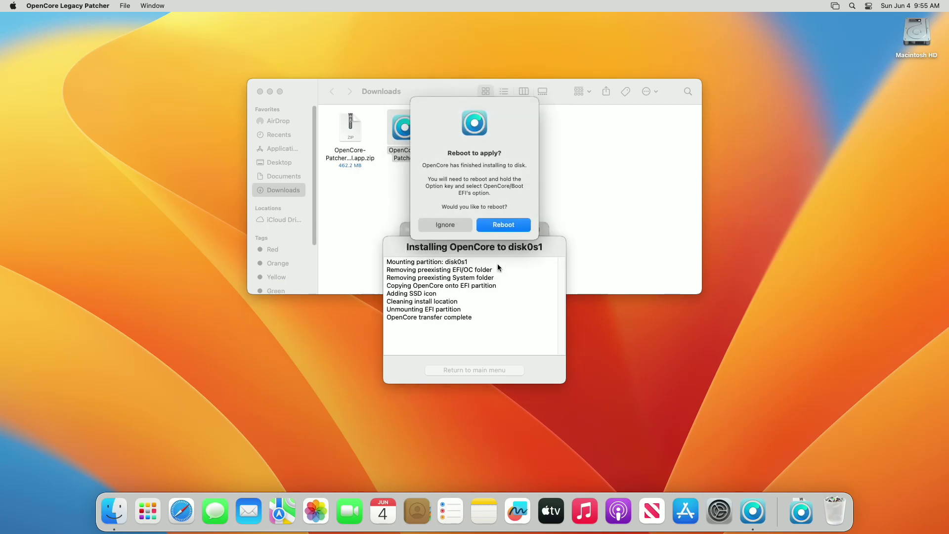
Reboot to apply OpenCore, then log back in with the account password
{"action": "left_click", "coordinate": [497, 227]}
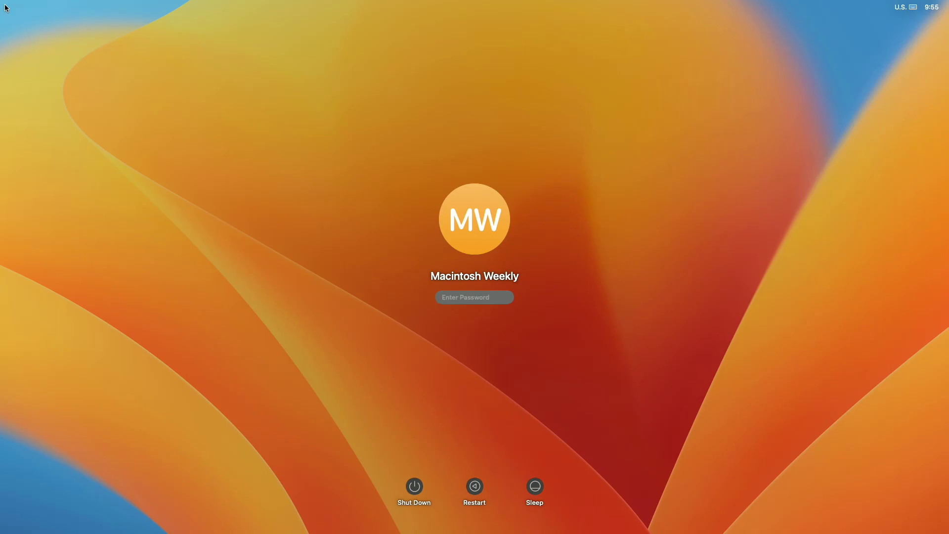
{"action": "type", "text": "****"}
{"action": "key", "text": "Return"}
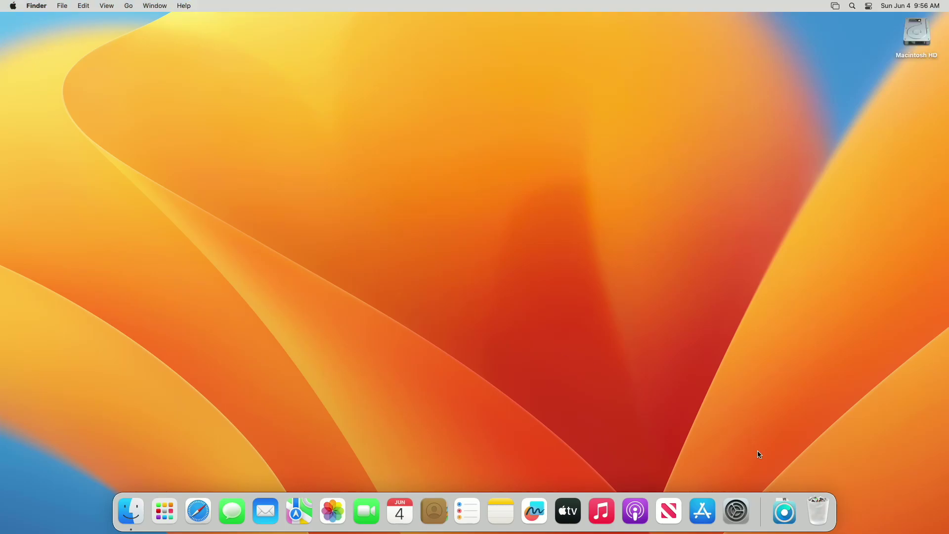
Launch OpenCore-Patcher from Downloads and start root patching Intel Haswell graphics as admin
{"action": "left_click", "coordinate": [786, 503]}
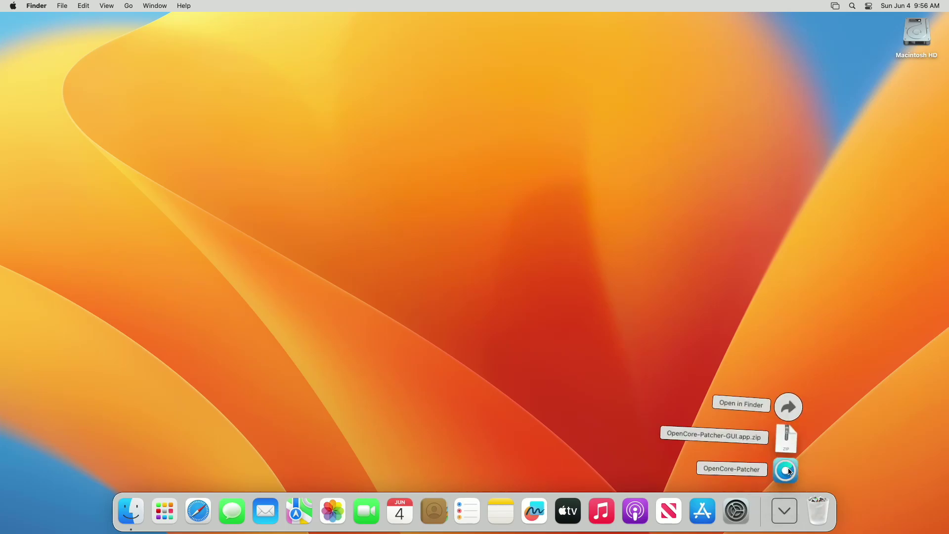
{"action": "left_click", "coordinate": [788, 471]}
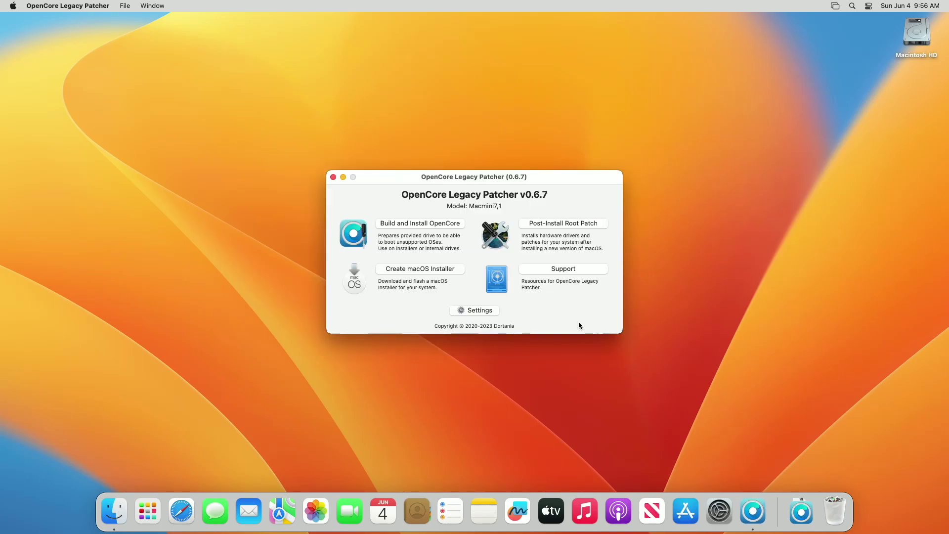
{"action": "left_click", "coordinate": [550, 223]}
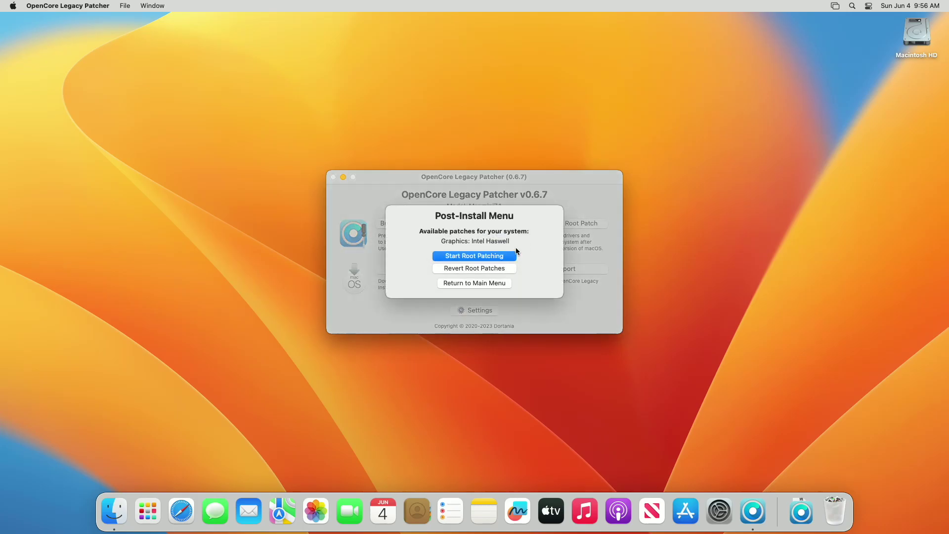
{"action": "left_click", "coordinate": [489, 255]}
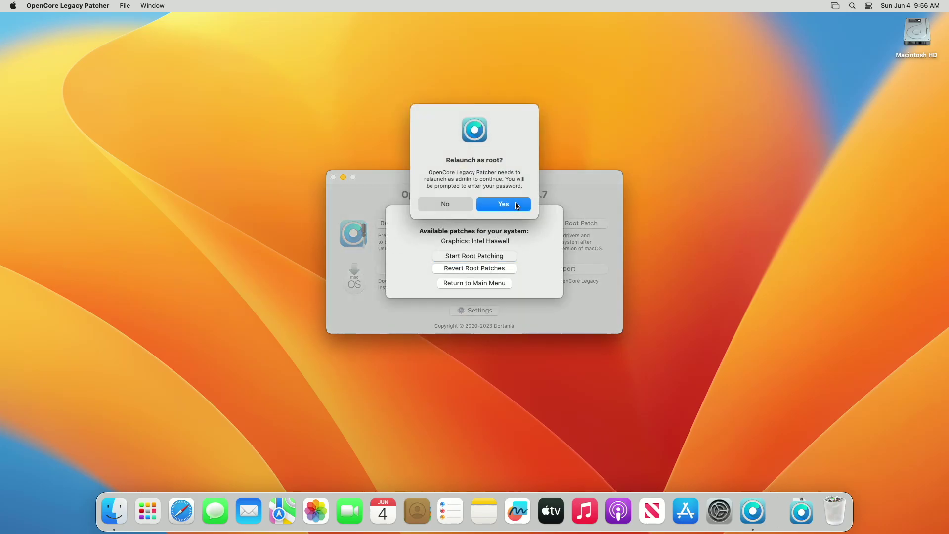
{"action": "left_click", "coordinate": [516, 202]}
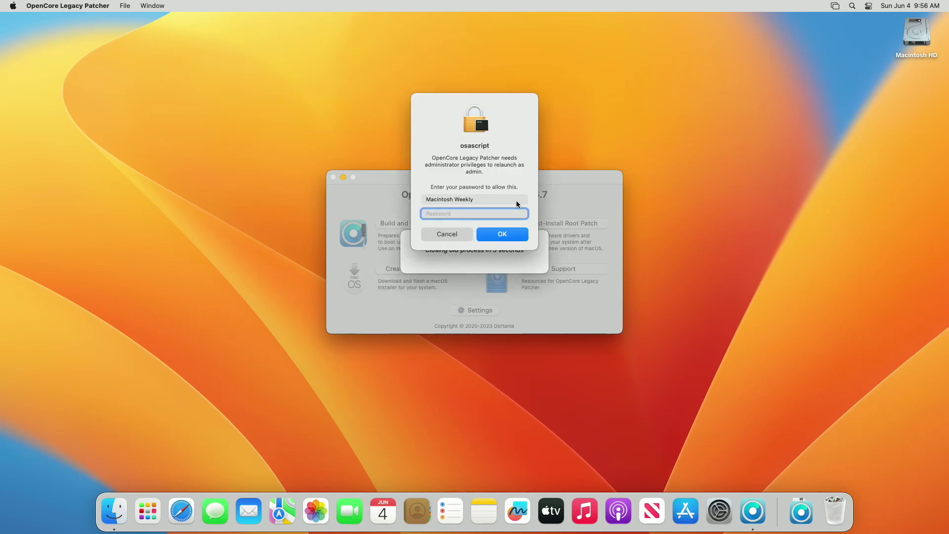
{"action": "type", "text": "****"}
{"action": "key", "text": "Return"}
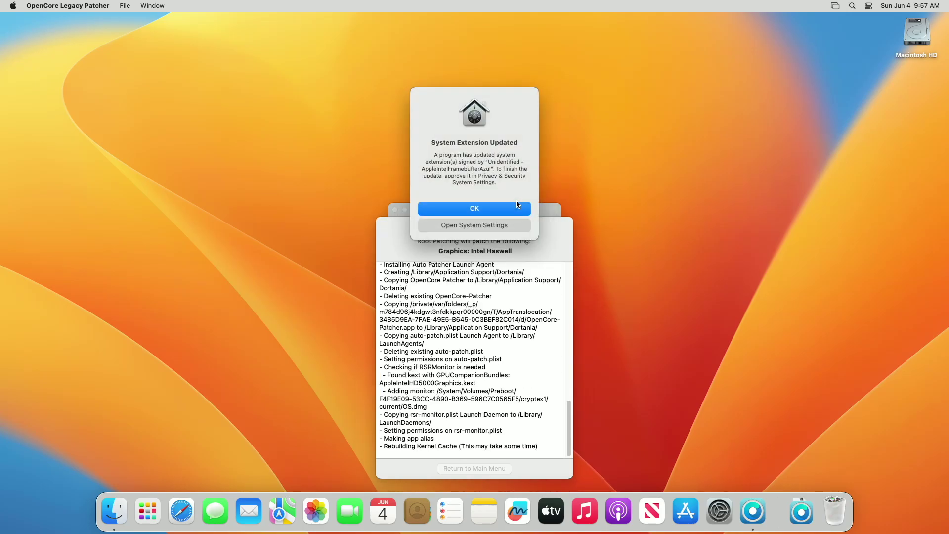
Approve the AppleIntelHD5000Graphics and AppleIntelFramebufferAzul extensions in Privacy & Security with the admin password
{"action": "left_click", "coordinate": [503, 225]}
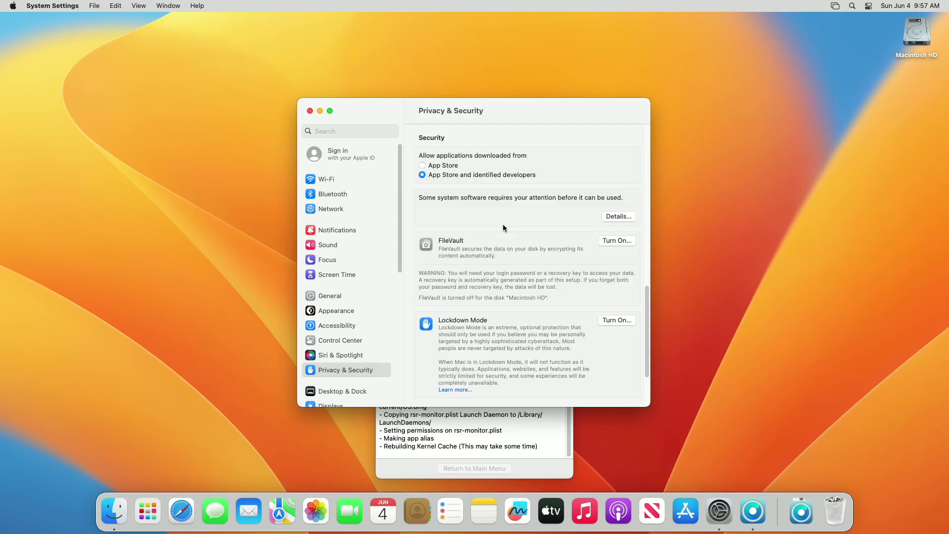
{"action": "left_click", "coordinate": [617, 217]}
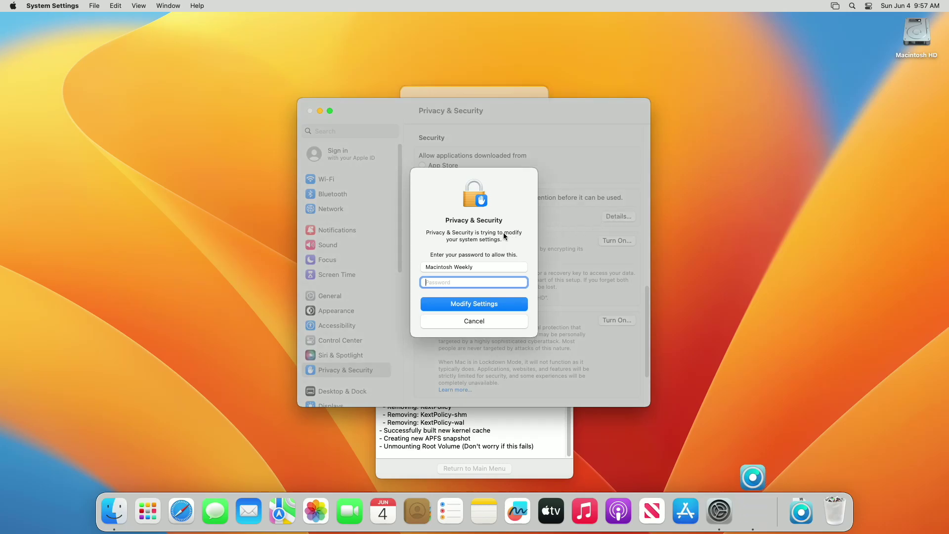
{"action": "type", "text": "****"}
{"action": "key", "text": "Return"}
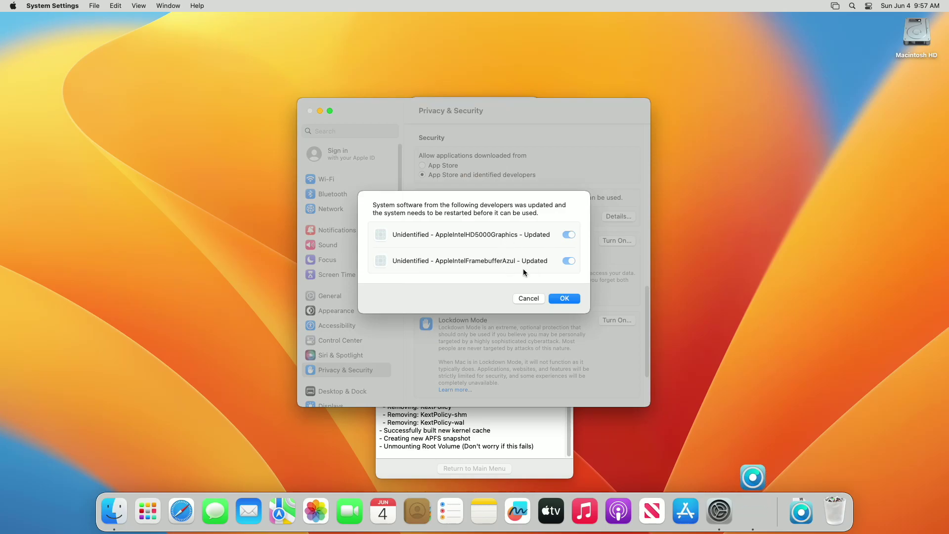
{"action": "left_click", "coordinate": [563, 299]}
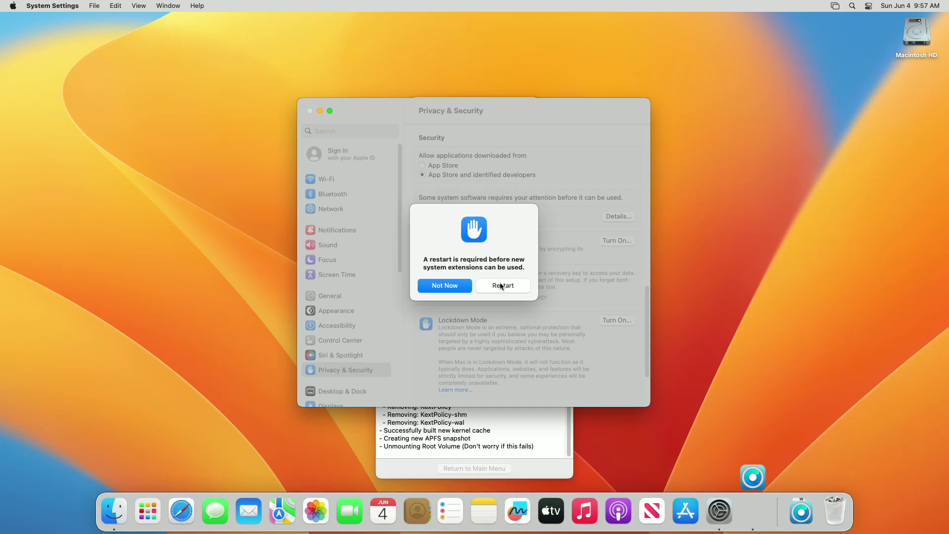
Restart the Mac and log back in with the account password
{"action": "left_click", "coordinate": [500, 286]}
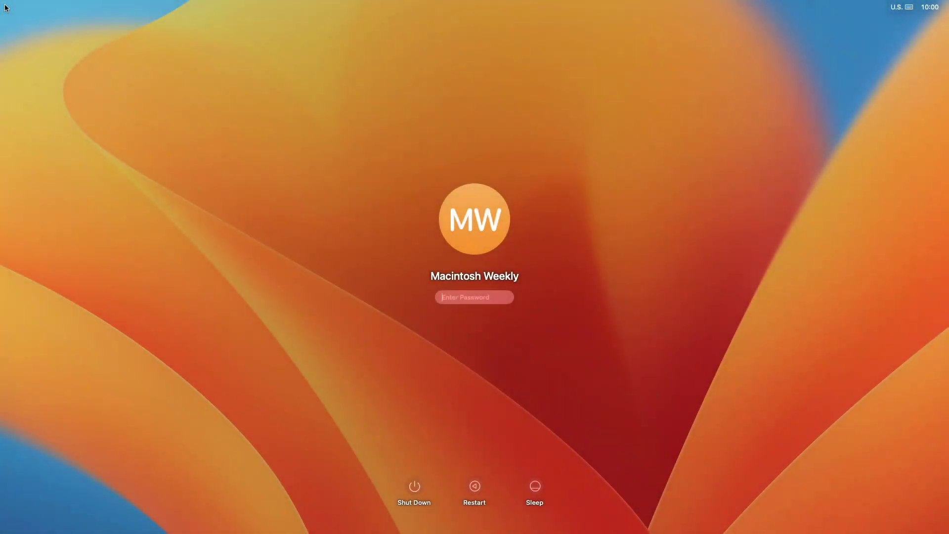
{"action": "type", "text": "••••"}
{"action": "key", "text": "Return"}
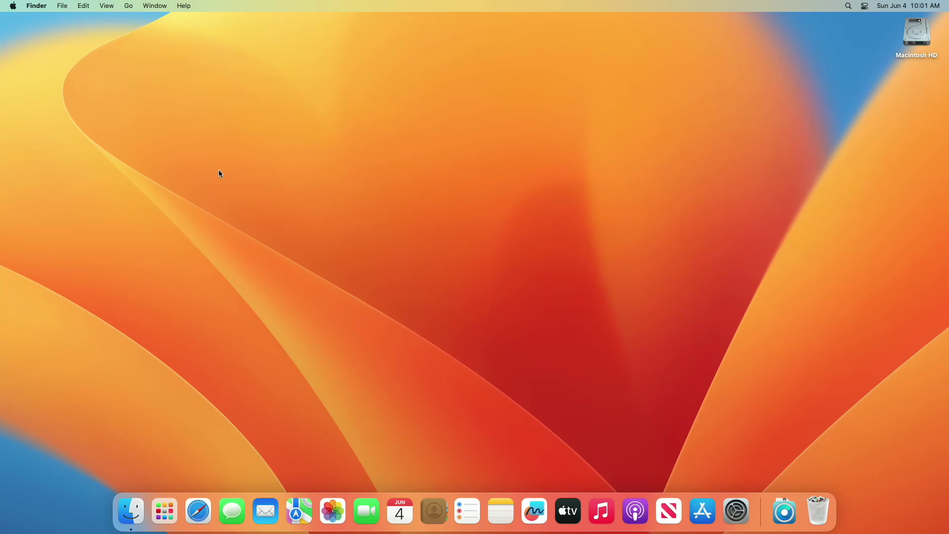
Open About This Mac from the Apple menu to check the Intel HD Graphics 5000
{"action": "left_click", "coordinate": [13, 6]}
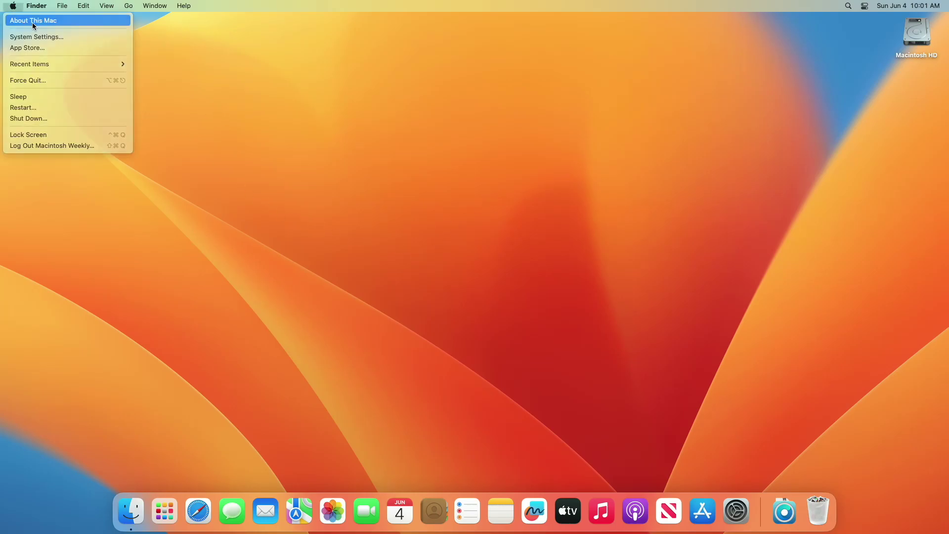
{"action": "left_click", "coordinate": [25, 19]}
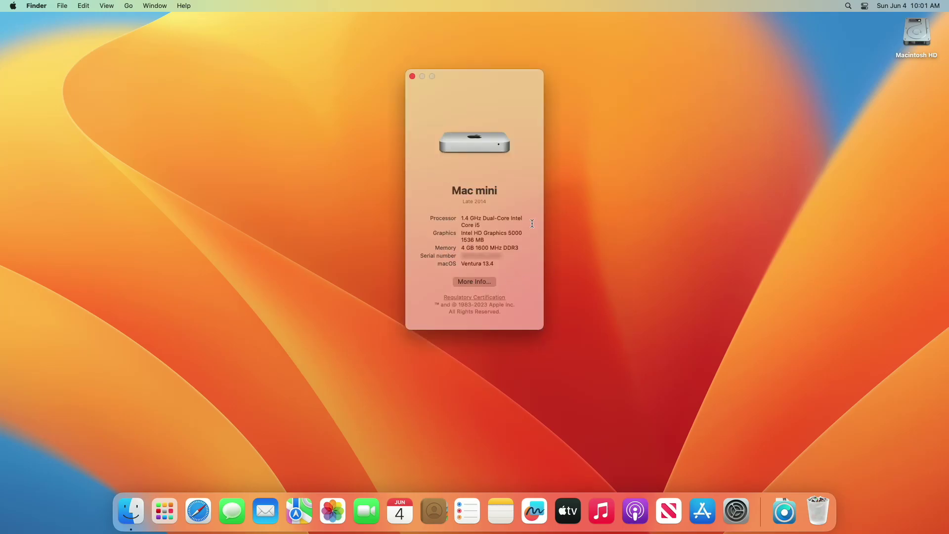